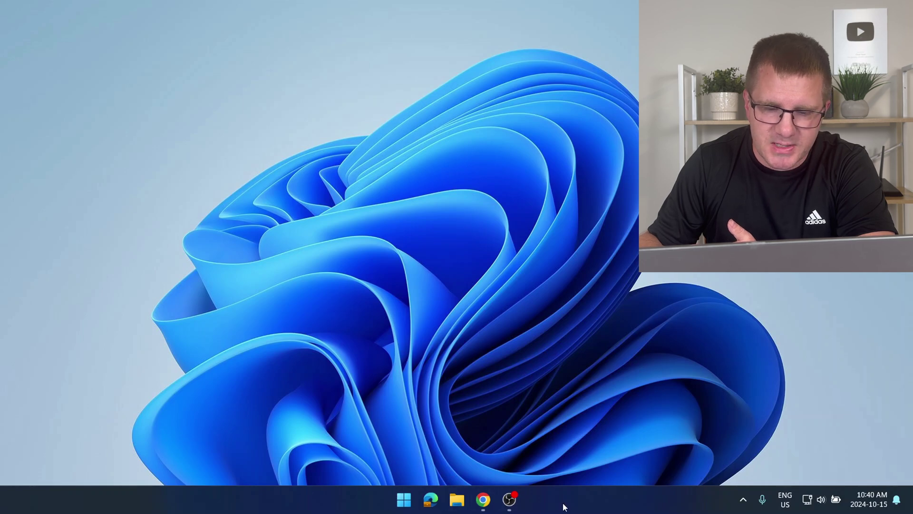
- Turn on the Task view button in Taskbar settings, then close the Settings window
right_click(572, 496)
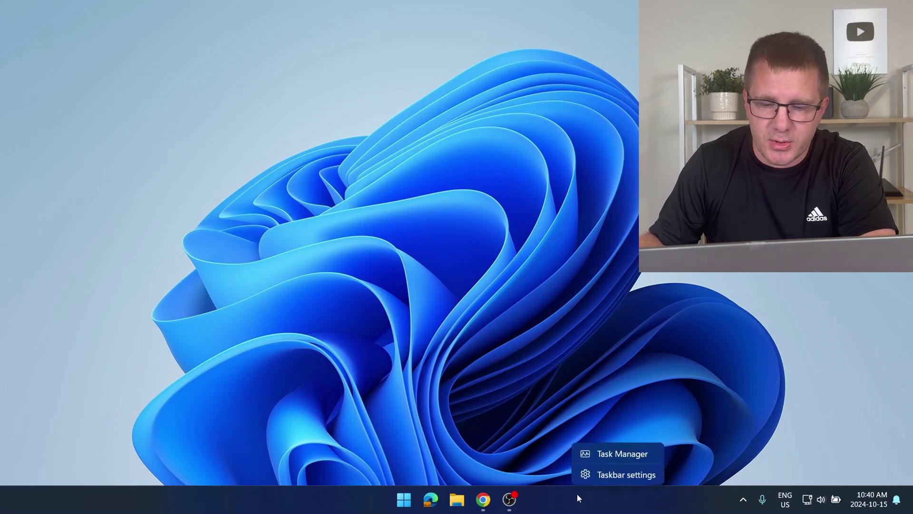
left_click(633, 480)
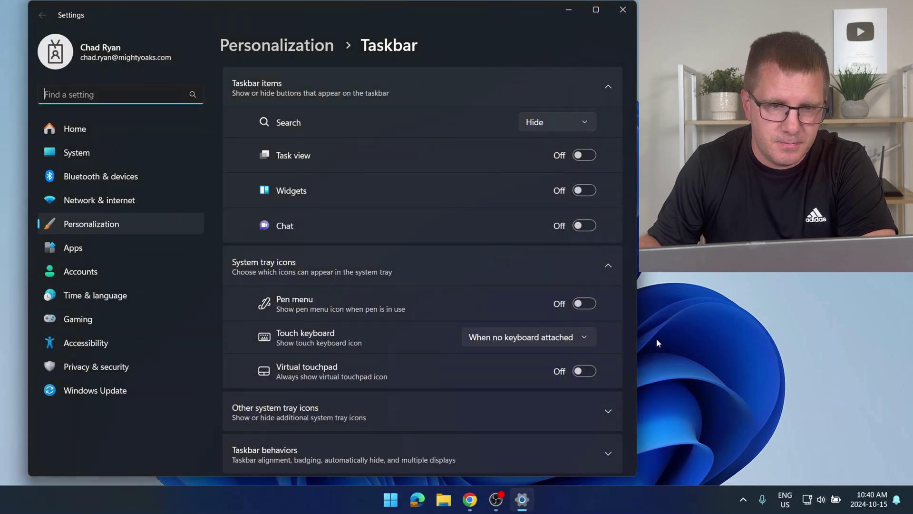
left_click(584, 155)
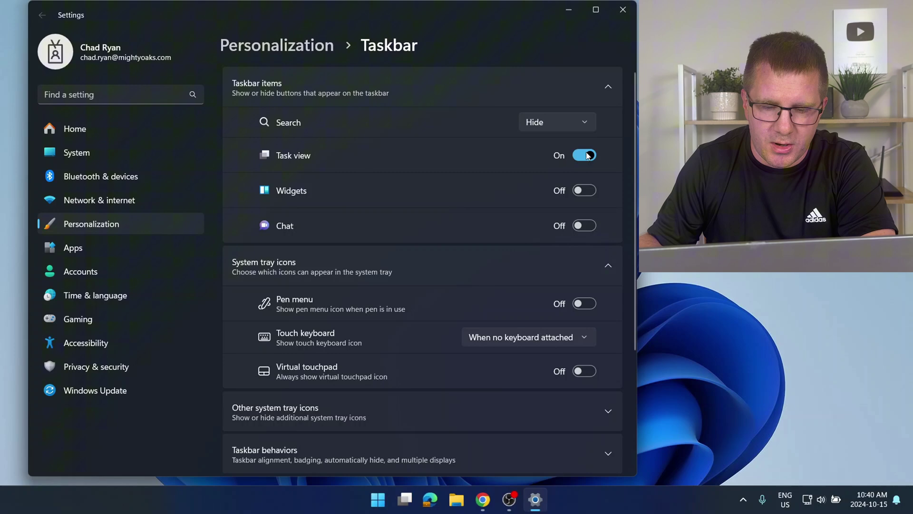
left_click(629, 4)
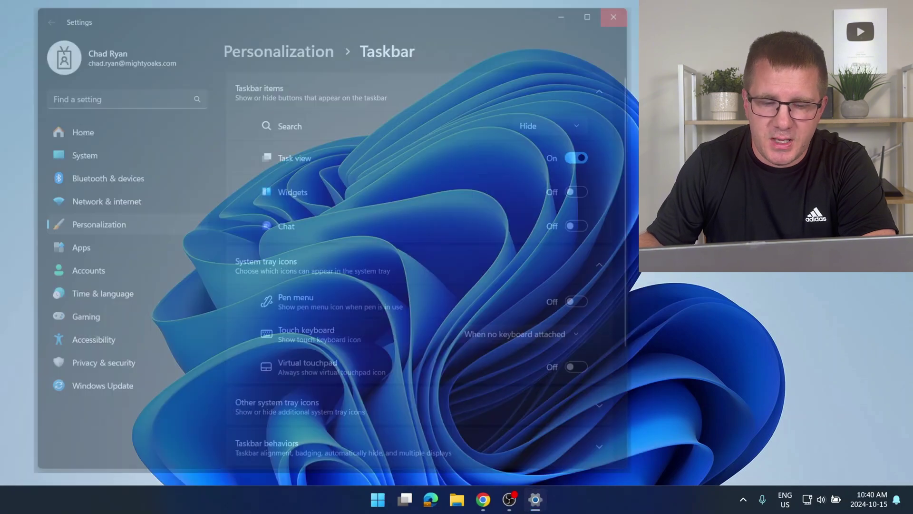
mouse_move(417, 503)
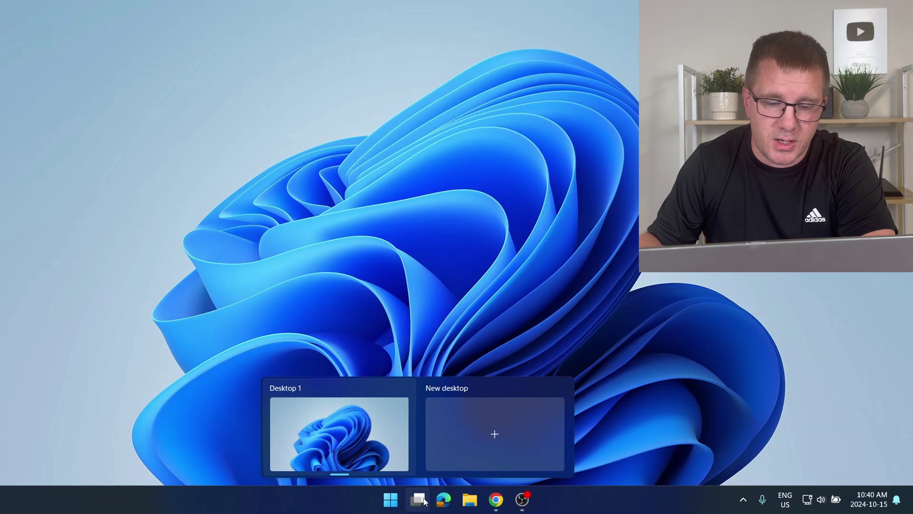
- Add Desktop 2 and Desktop 3, remove Desktop 3, and switch back to Desktop 1
left_click(496, 430)
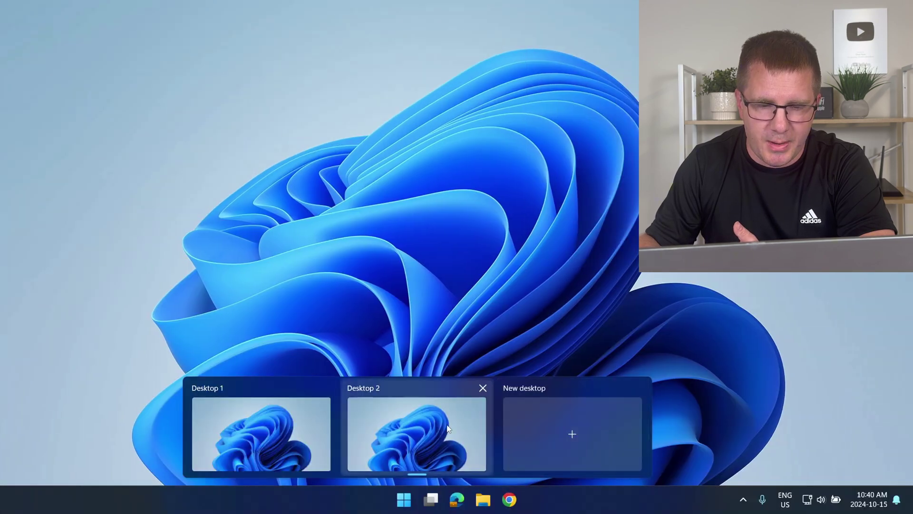
left_click(553, 419)
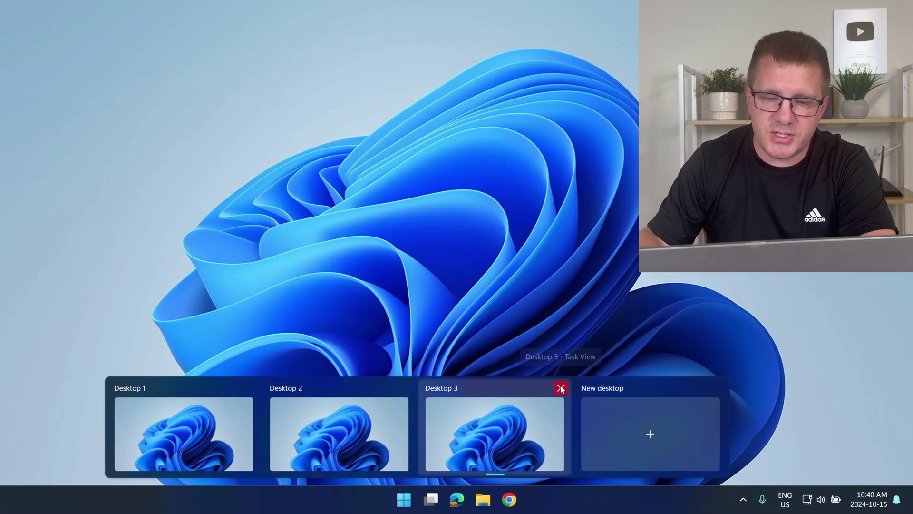
left_click(560, 386)
mouse_move(242, 404)
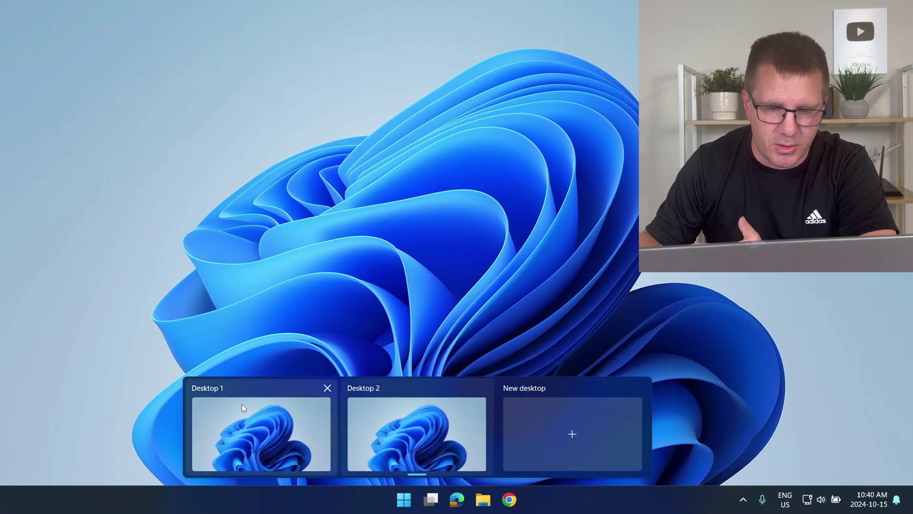
left_click(239, 412)
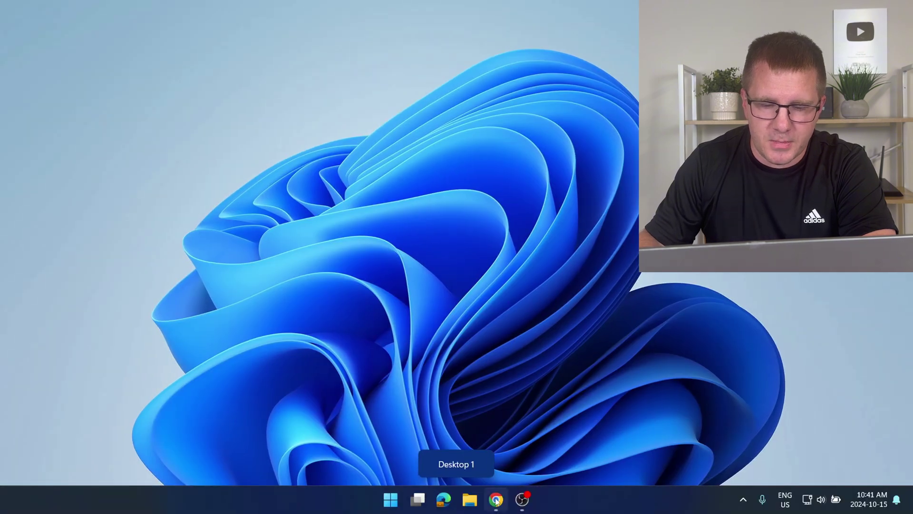
right_click(496, 501)
- Open a new maximized Chrome window and load msn, the MSN Canada home page
left_click(472, 431)
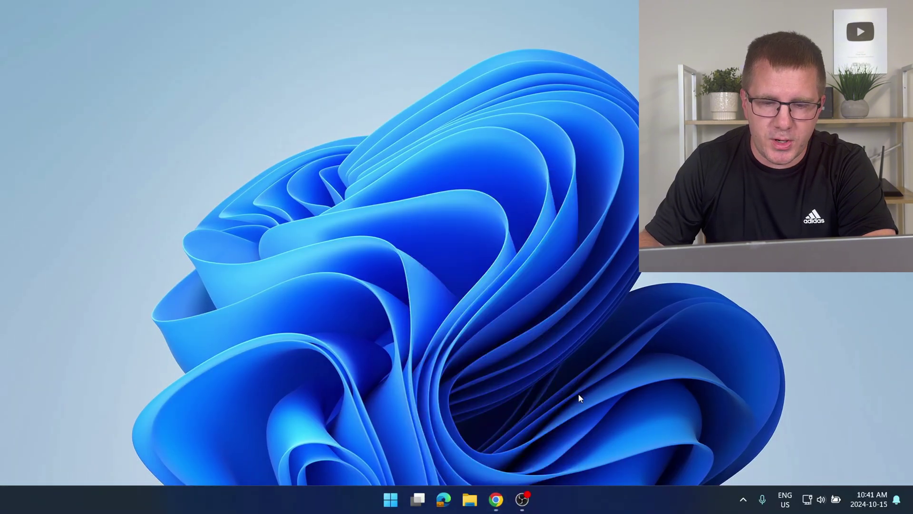
left_click(624, 155)
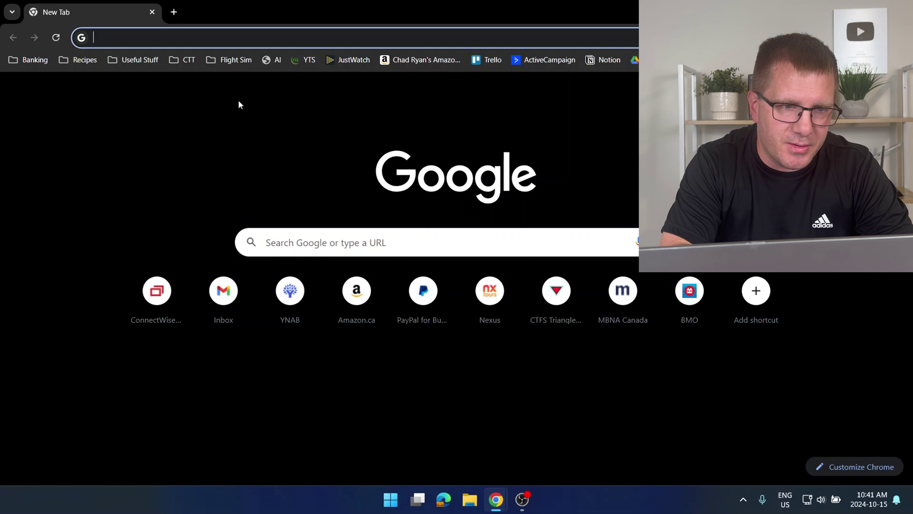
type("msn")
key("Return")
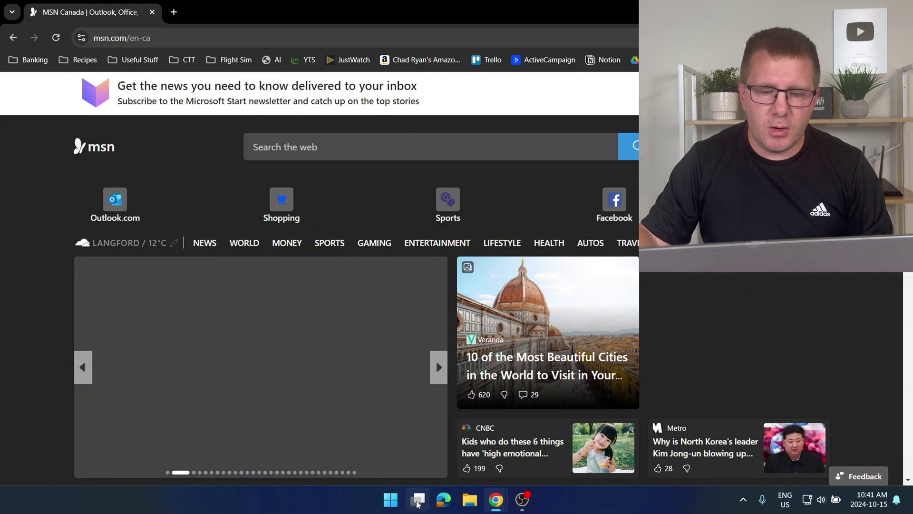
- Switch to Desktop 2 and launch Excel and Word there
left_click(433, 428)
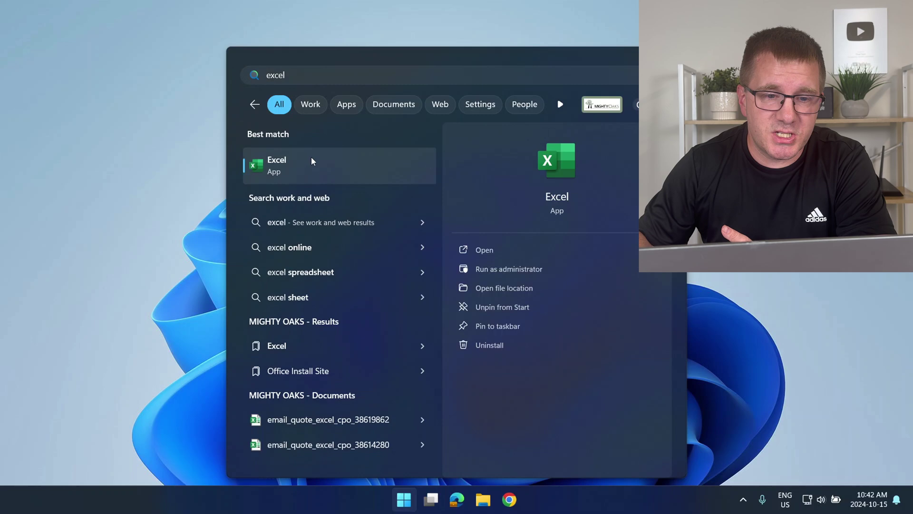
left_click(313, 161)
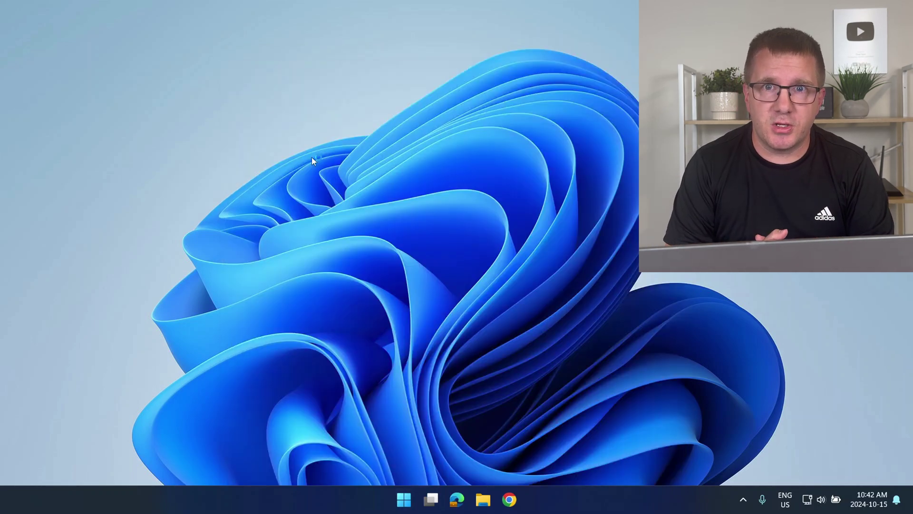
left_click(392, 503)
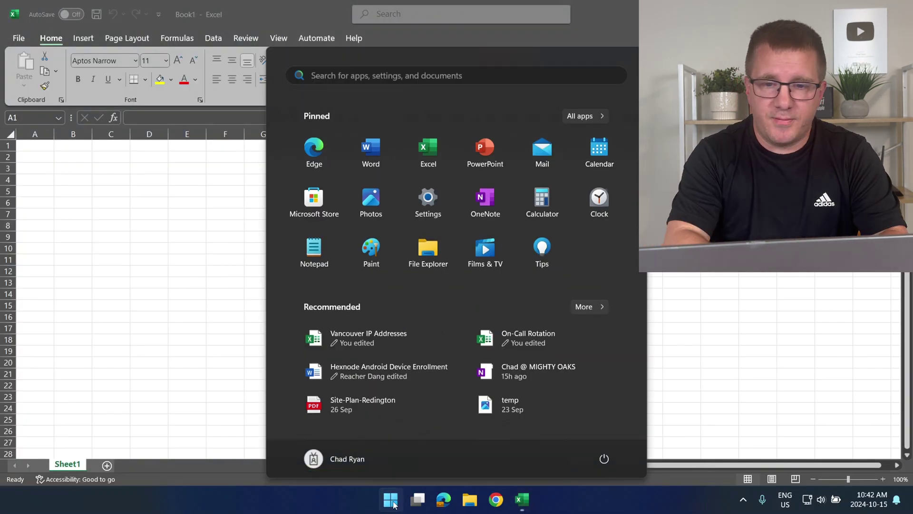
left_click(371, 150)
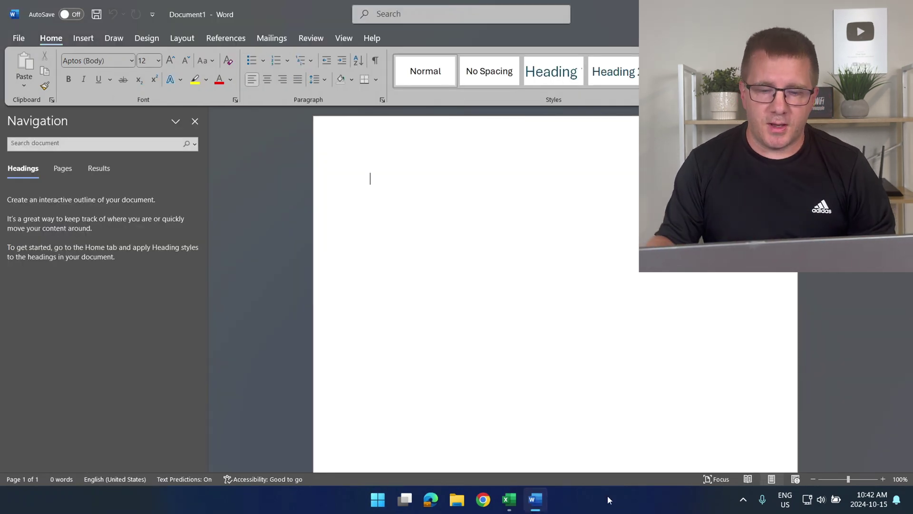
- Toggle between the Excel workbook and Word document, leaving Word in front, then return to Desktop 1
left_click(509, 499)
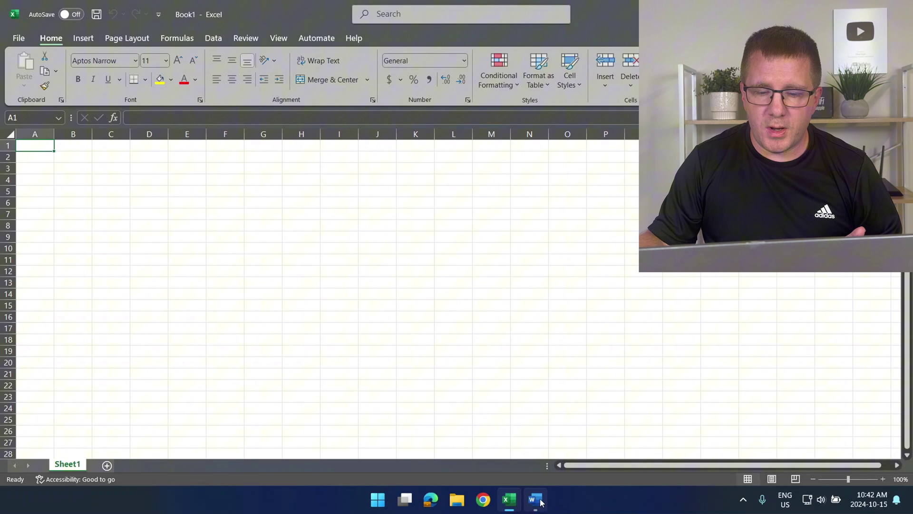
left_click(535, 500)
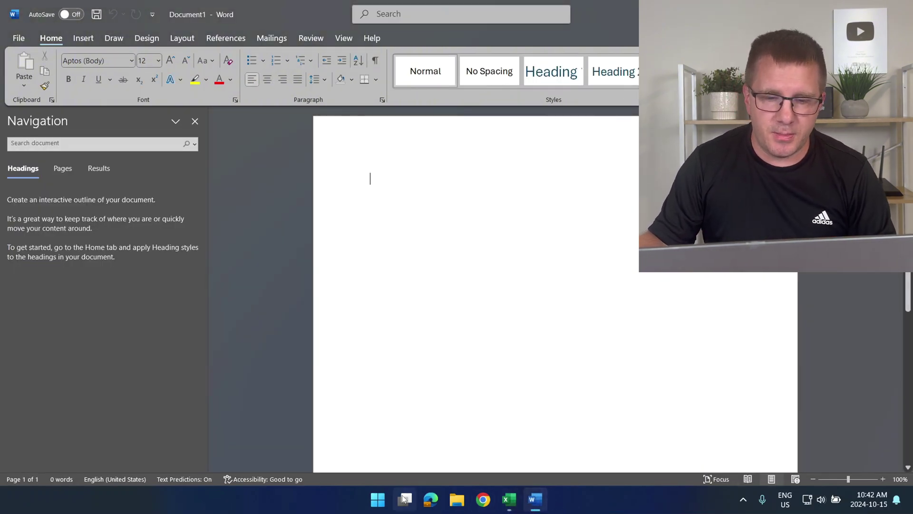
mouse_move(404, 498)
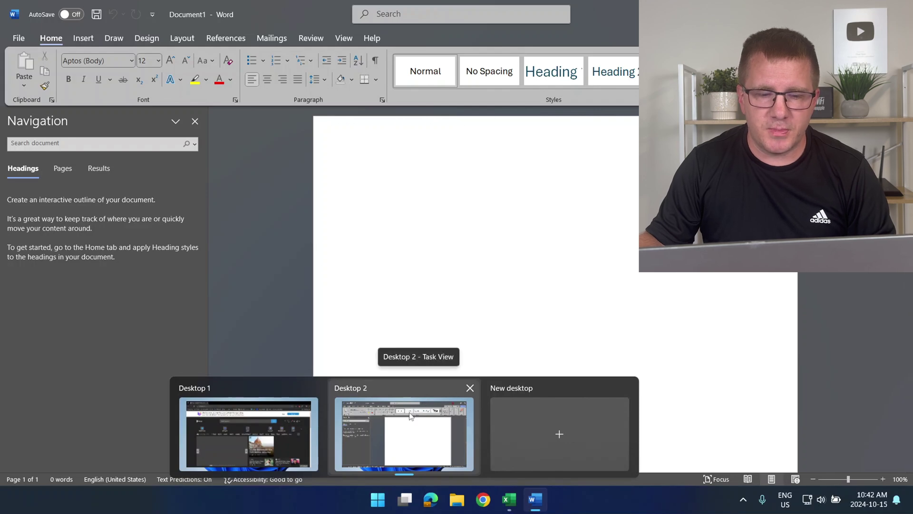
left_click(234, 410)
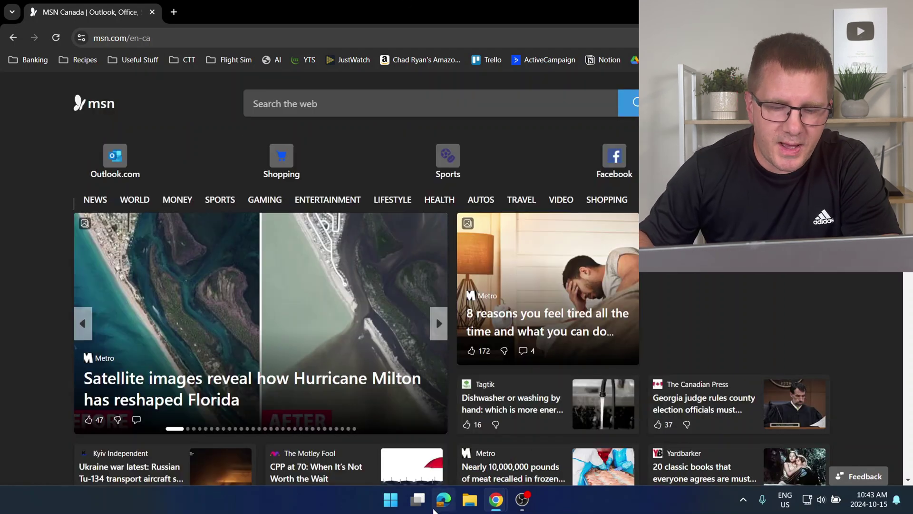
- Drag the MSN Chrome window onto Desktop 2 in Task View, then switch to Desktop 2
mouse_move(420, 504)
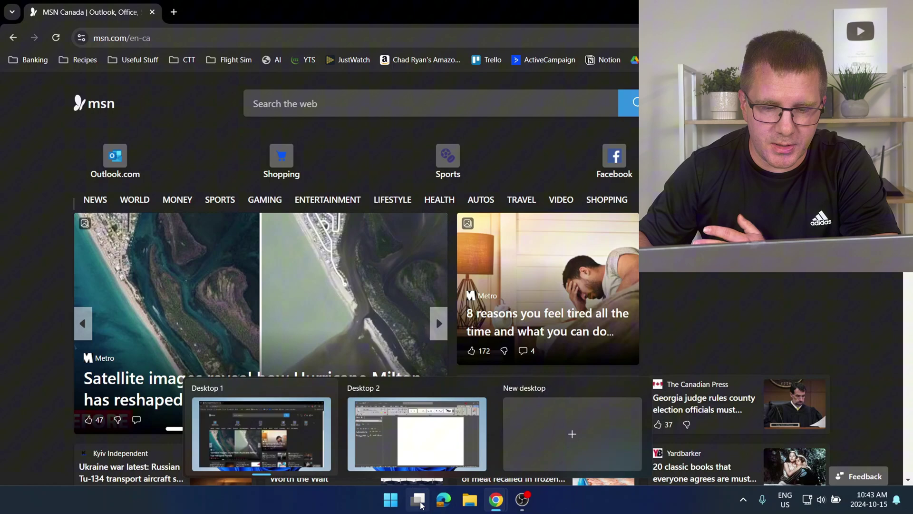
left_click(421, 504)
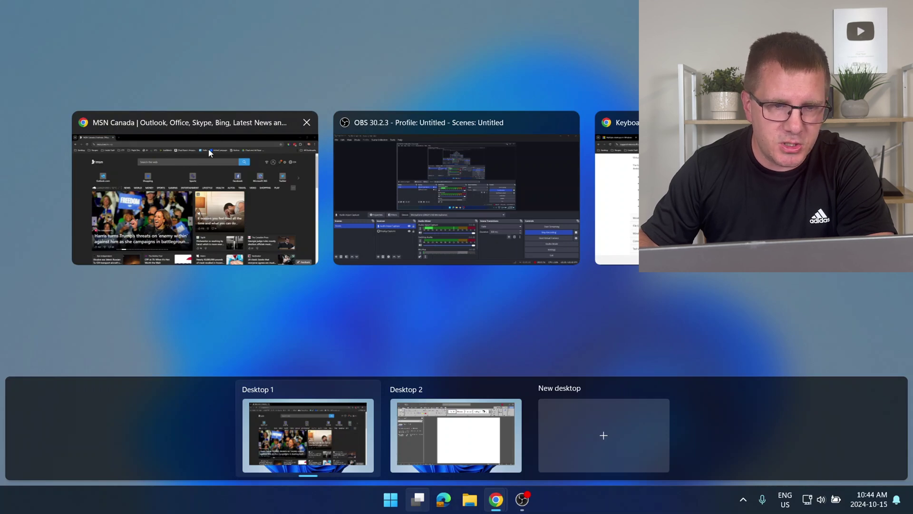
left_click_drag(211, 124, 466, 425)
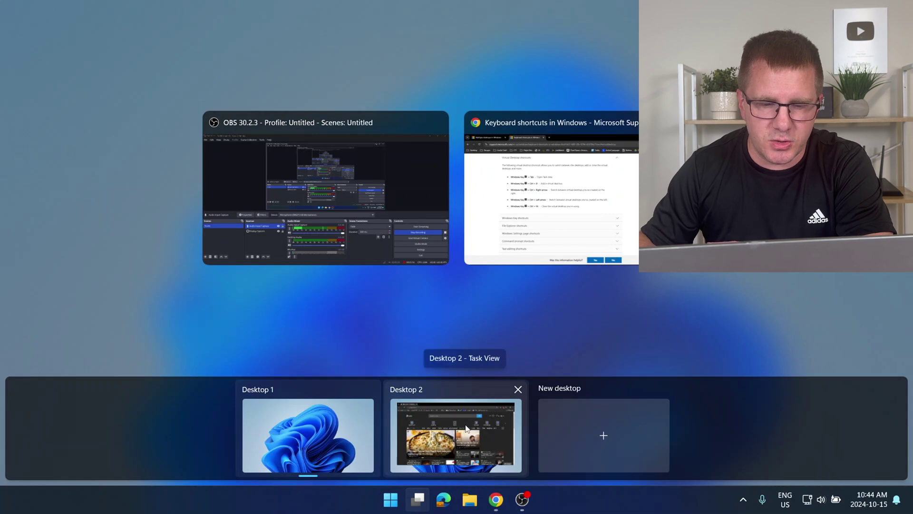
left_click(252, 426)
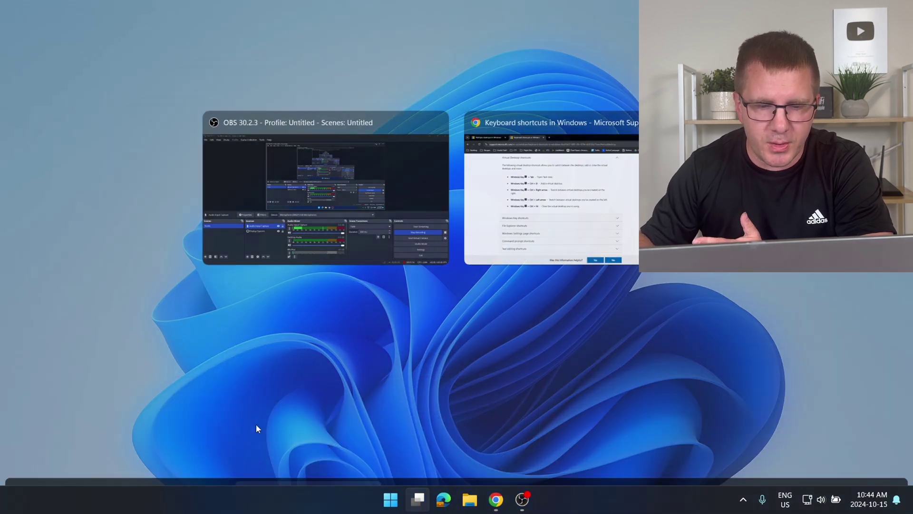
mouse_move(418, 499)
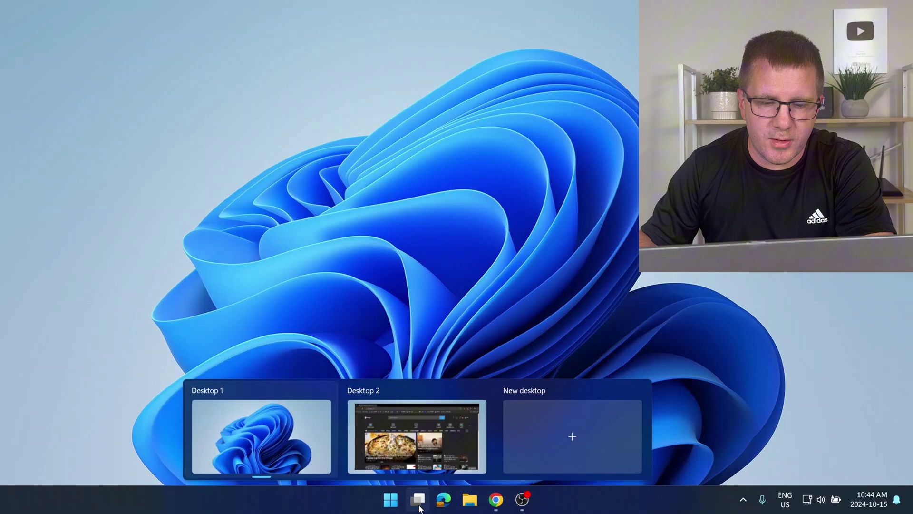
left_click(414, 431)
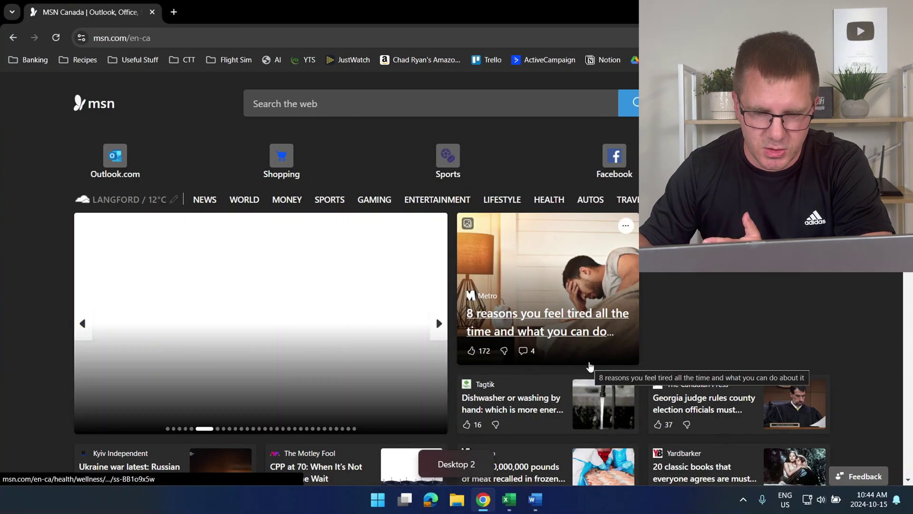
- Drag the Book1 Excel workbook onto Desktop 1 in Task View and switch to Desktop 1
left_click(509, 499)
left_click(535, 500)
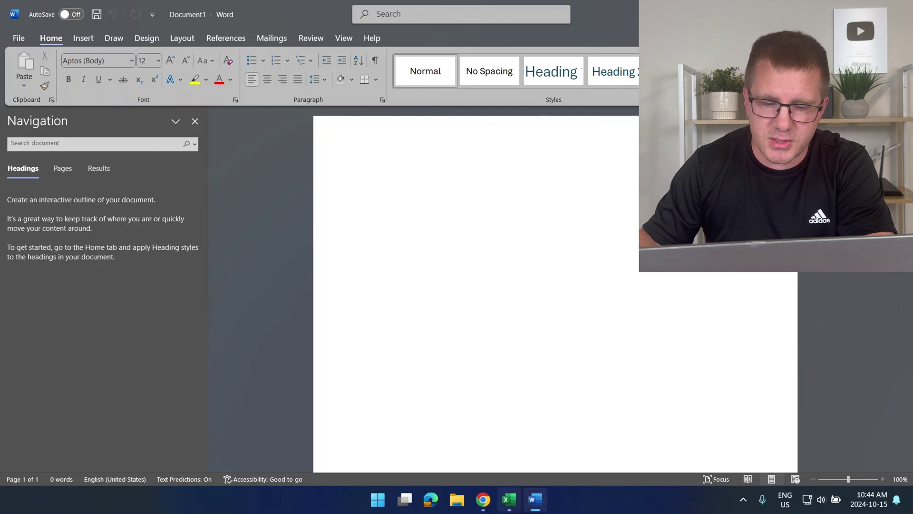
mouse_move(510, 501)
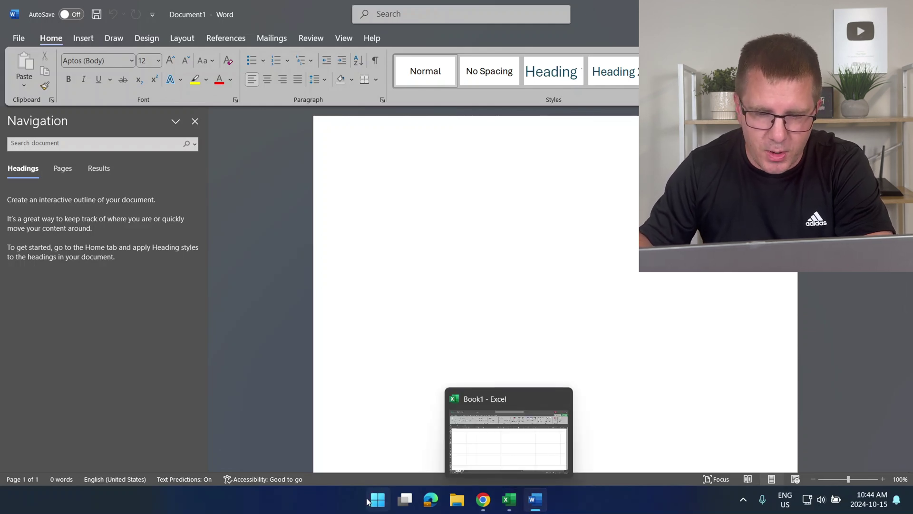
left_click(404, 500)
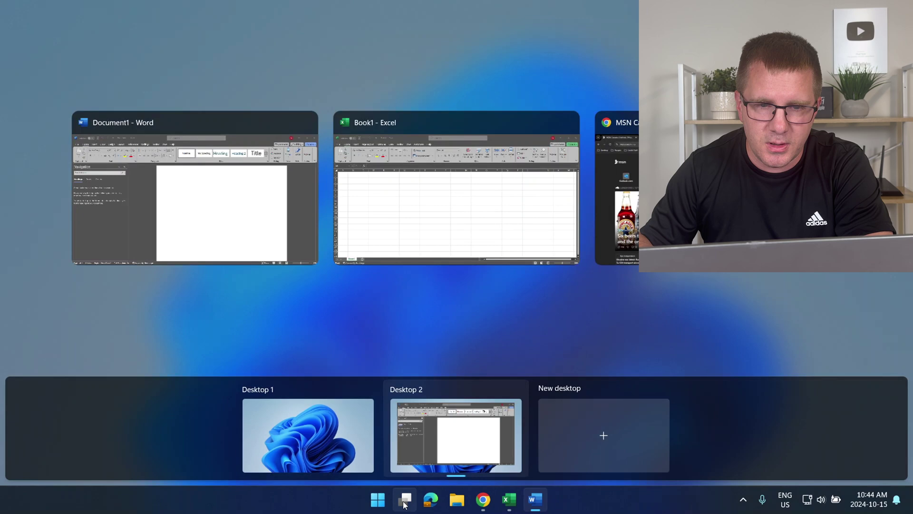
left_click_drag(458, 134, 314, 427)
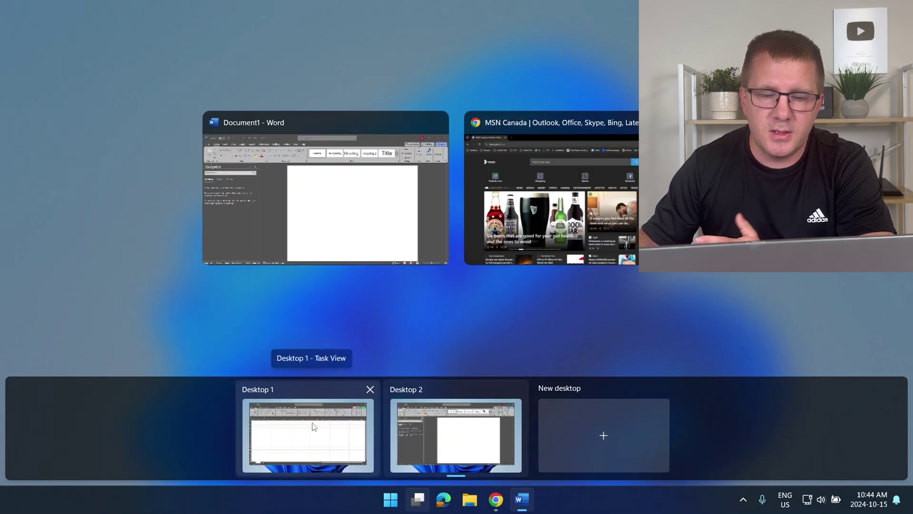
left_click(328, 445)
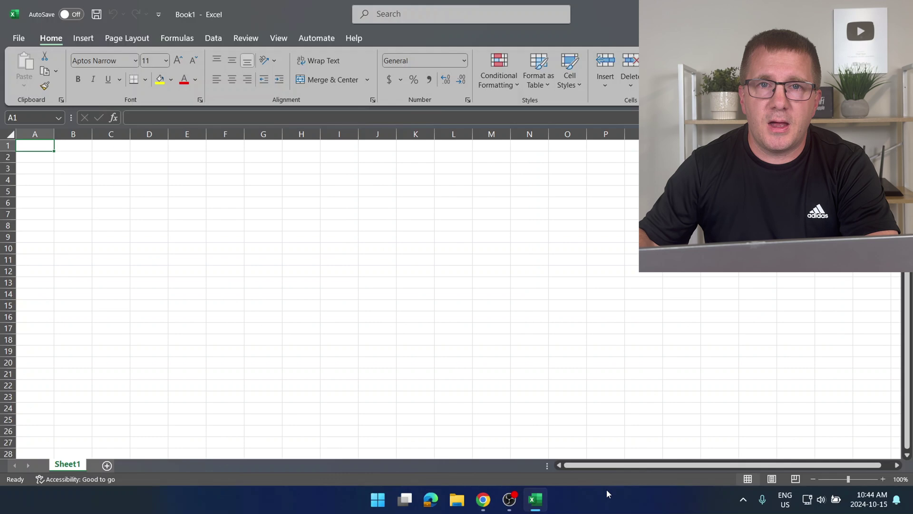
- Show Chrome's Virtual Desktop shortcuts page in front, opening and closing Task View with Win+Tab
left_click(483, 499)
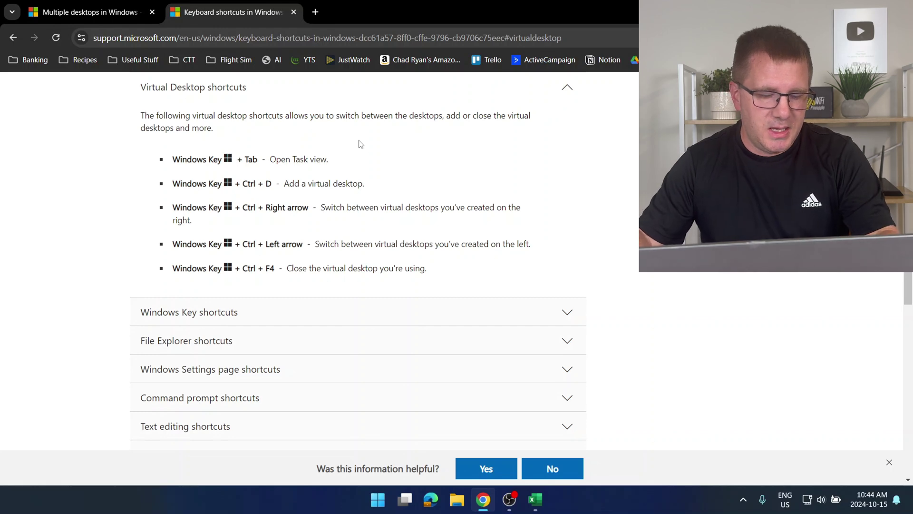
key("super+Tab")
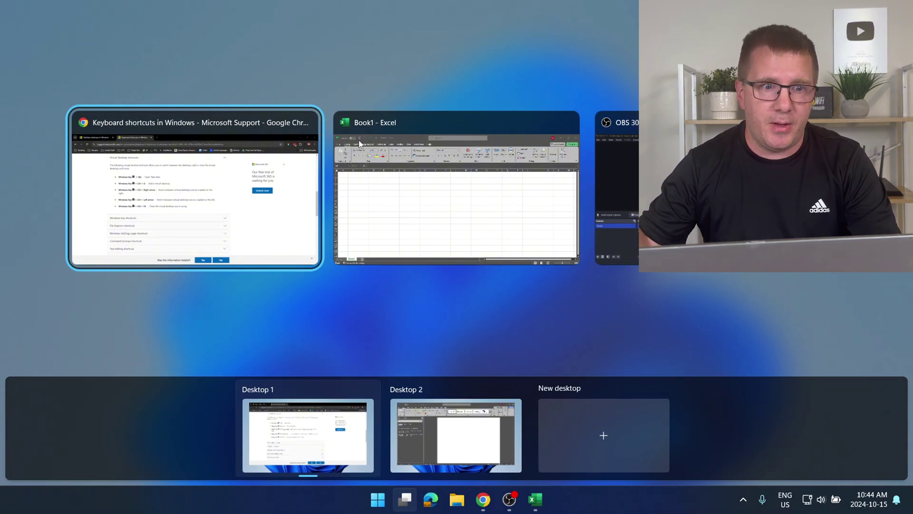
key("super")
left_click(195, 185)
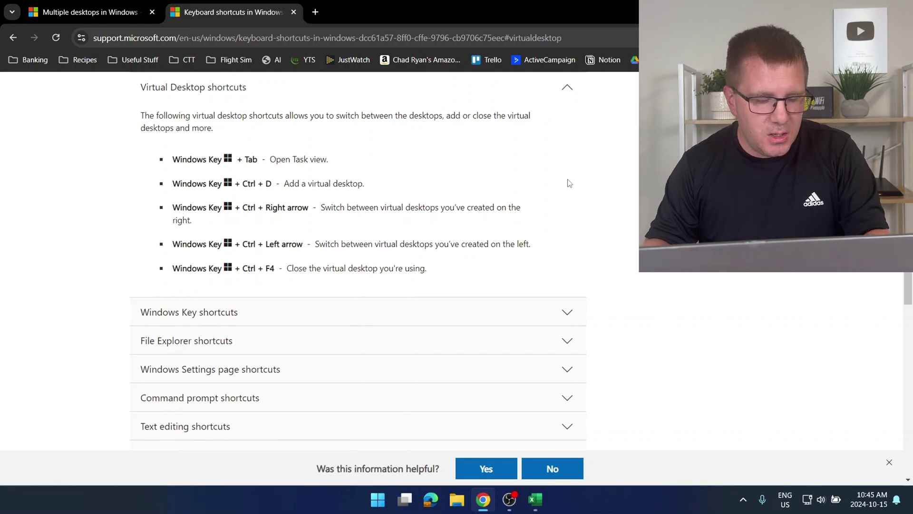
- Add a third desktop with Win+Ctrl+D and cycle Desktops 1–3 using Win+Ctrl+Left/Right, ending on Desktop 1
key("super+ctrl+d")
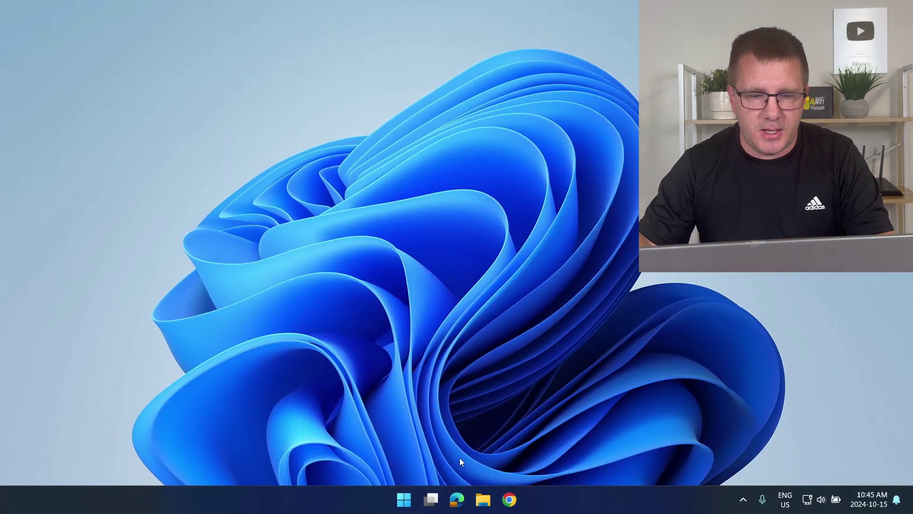
key("super+ctrl+Left")
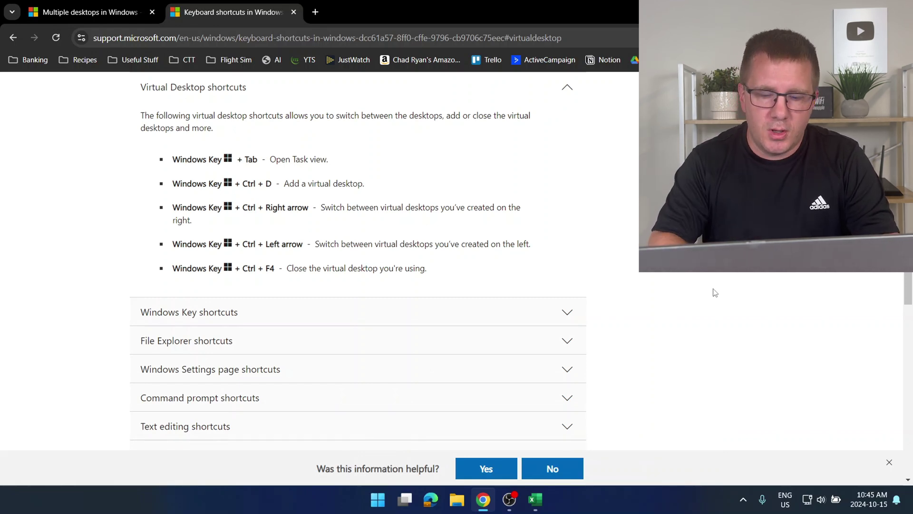
key("super+ctrl+Right")
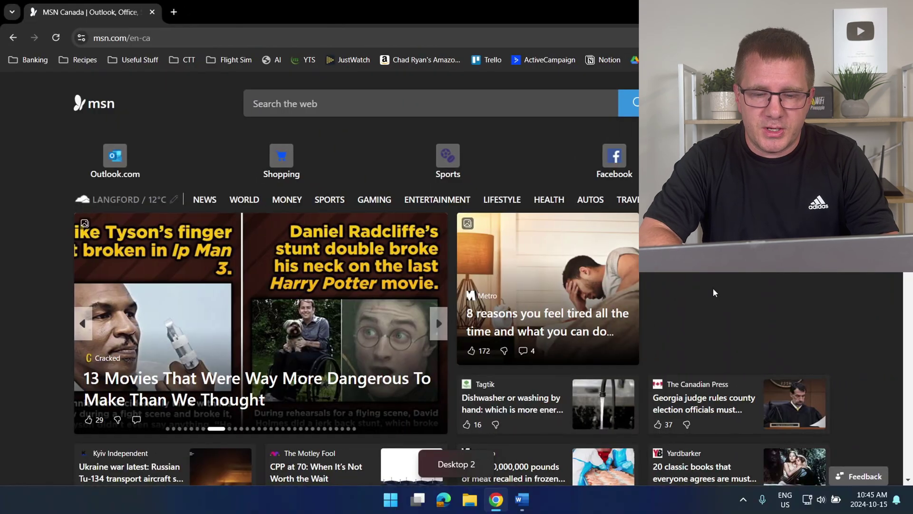
key("super+ctrl+Right")
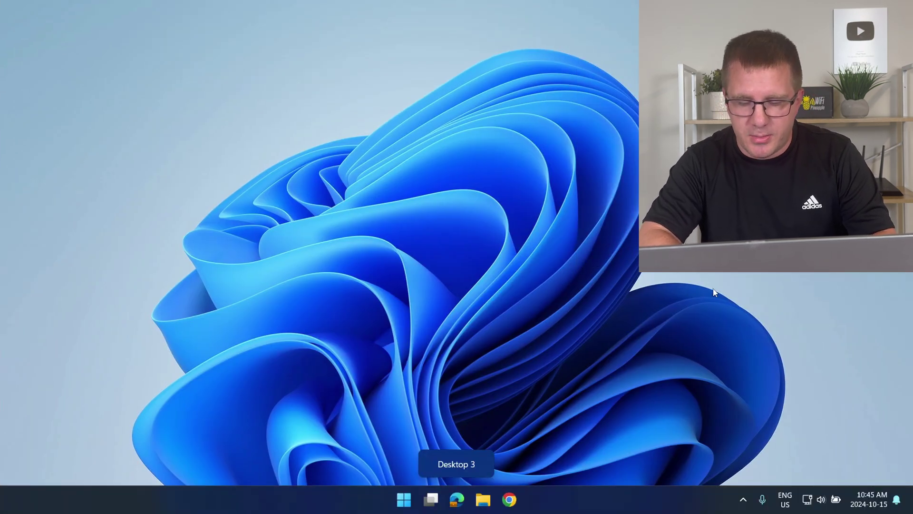
key("super+ctrl+Left")
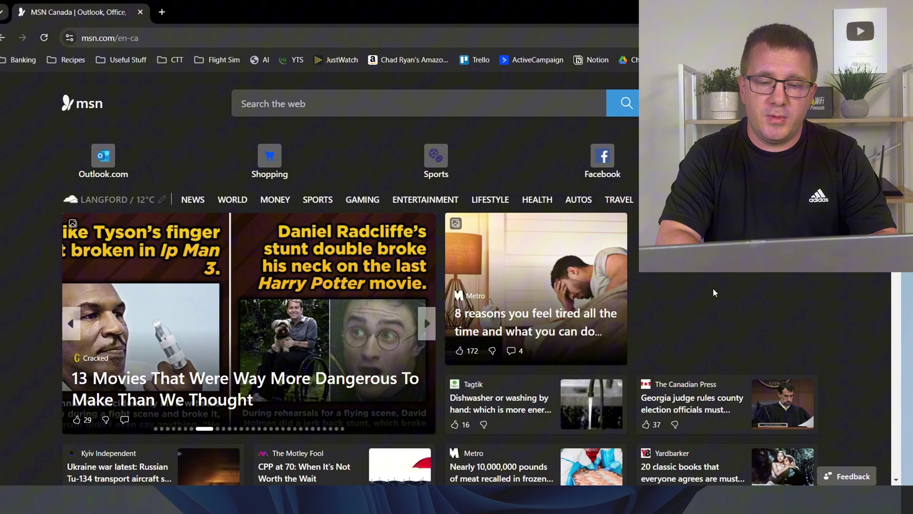
key("super+ctrl+Left")
key("super+ctrl+Right")
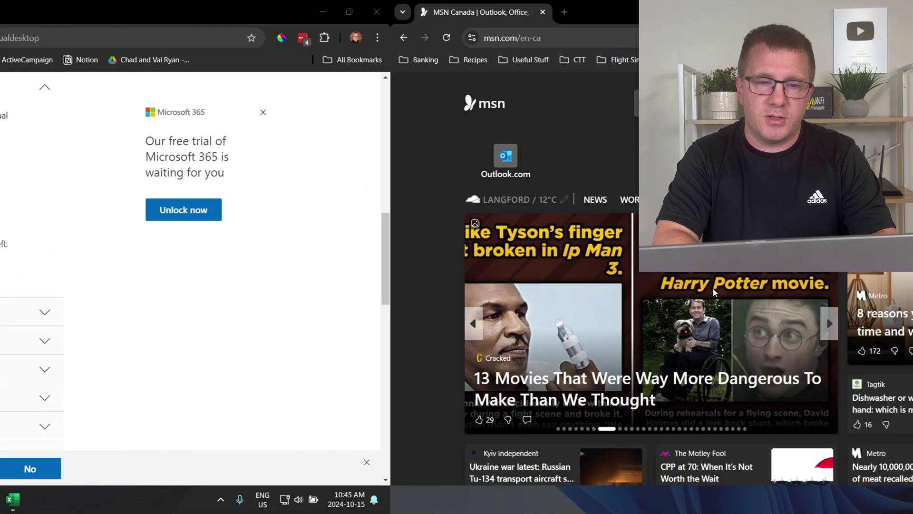
key("super+ctrl+Right")
key("super+ctrl+Left")
key("super+ctrl+Left")
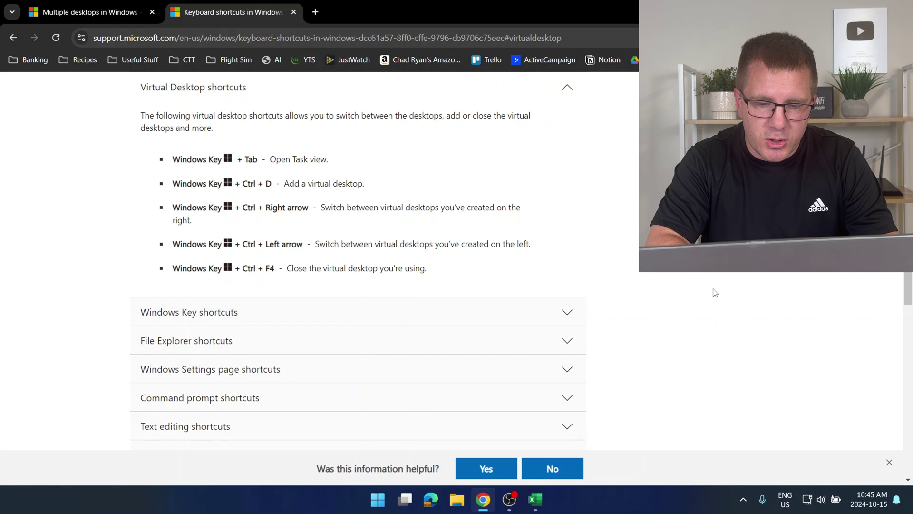
- Move right to Desktop 3 with Win+Ctrl+Right, then left to Desktop 2 showing MSN
key("super+ctrl+Right")
key("super+ctrl+Right")
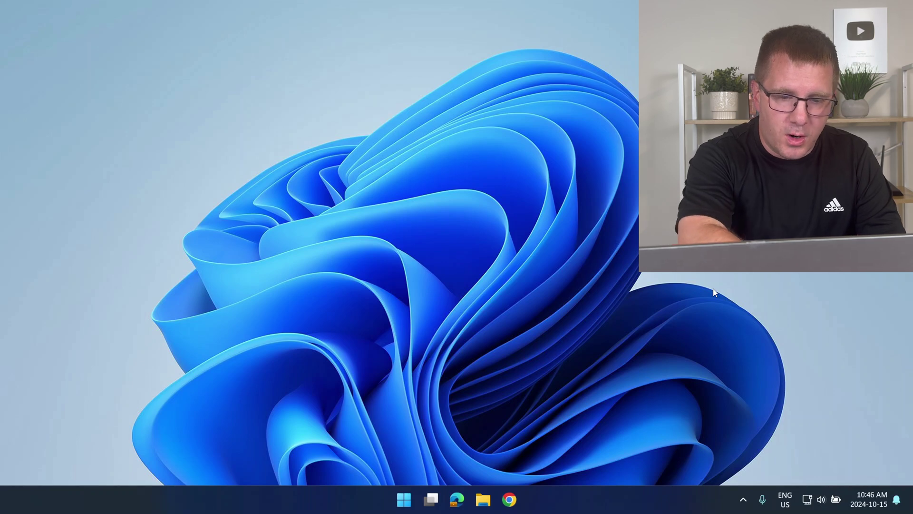
key("super+ctrl+Left")
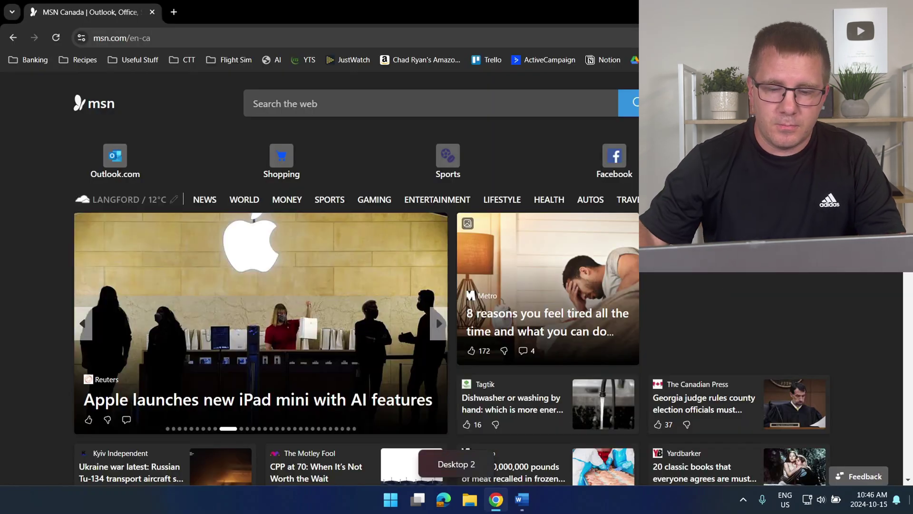